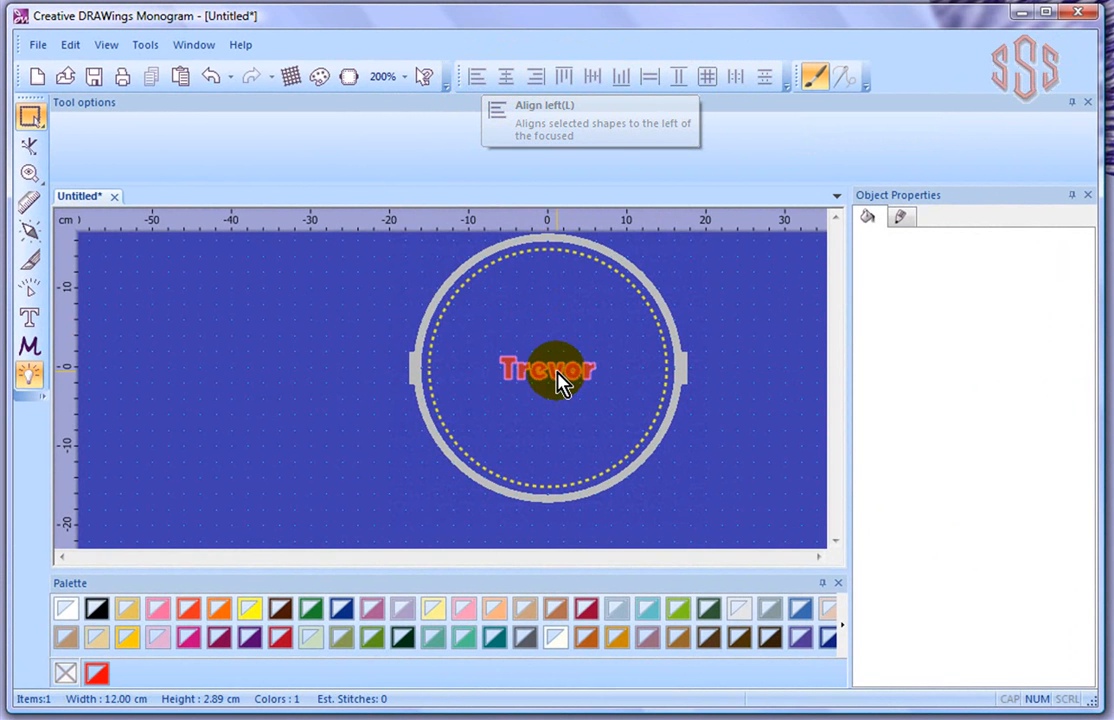
- Break the red name lettering in the hoop apart into separate, individually selectable letters
{"action": "left_click", "coordinate": [560, 380]}
{"action": "scroll", "coordinate": [553, 405], "scroll_direction": "up", "scroll_amount": 3}
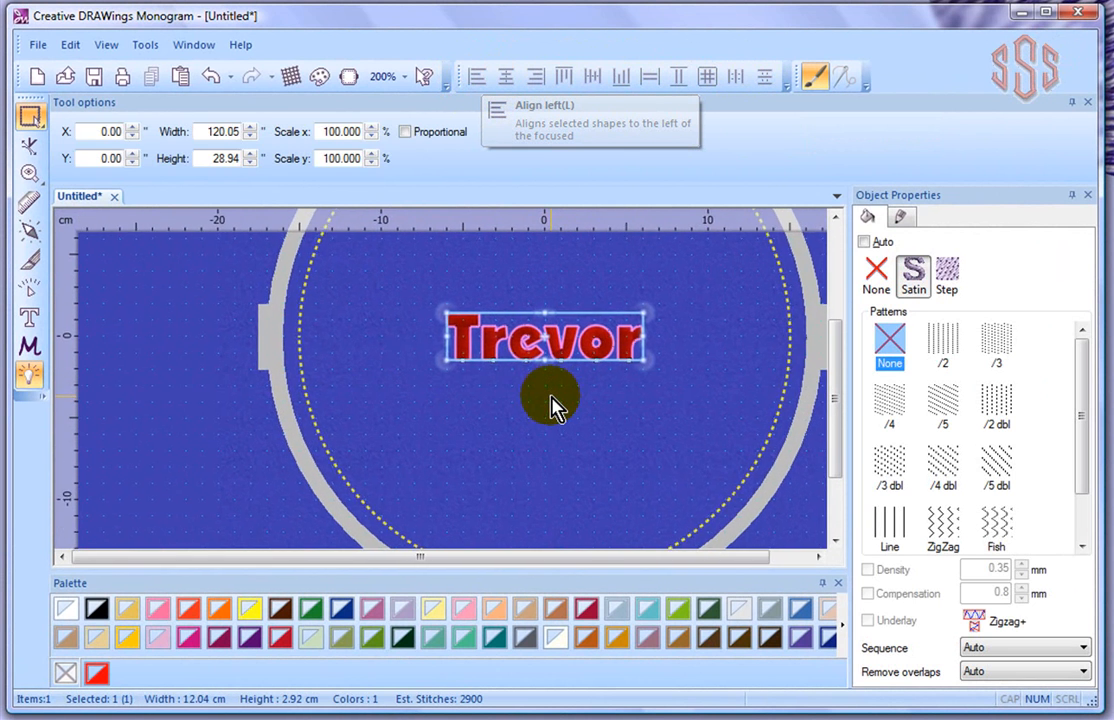
{"action": "right_click", "coordinate": [614, 350]}
{"action": "left_click", "coordinate": [640, 369]}
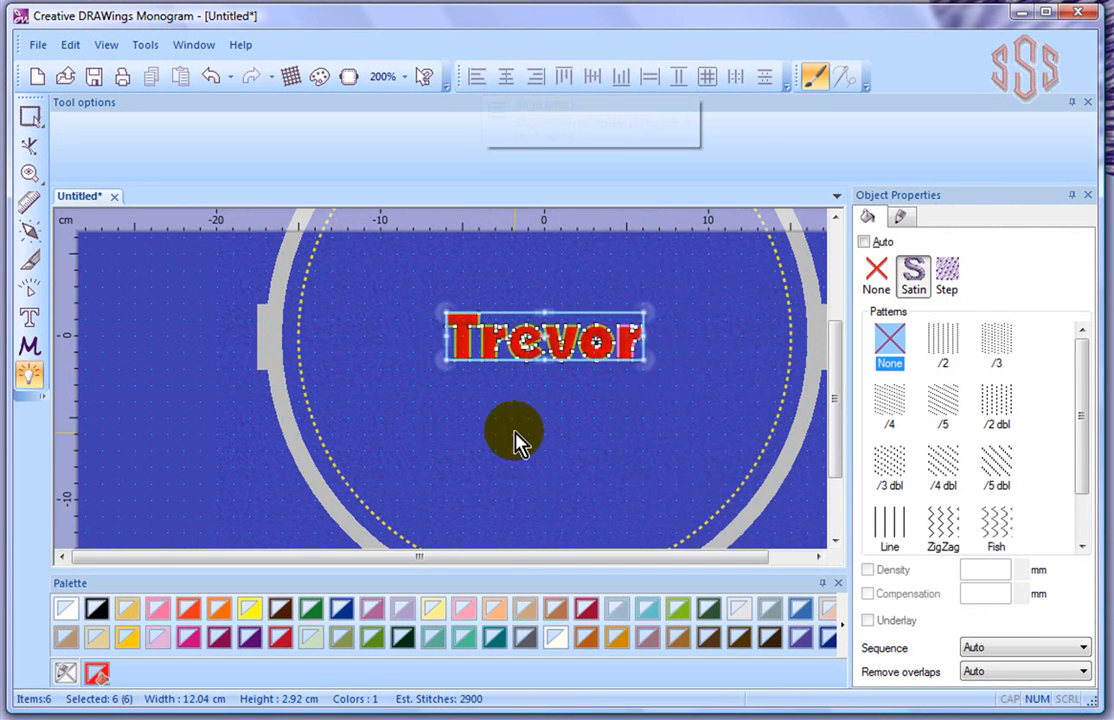
{"action": "left_click", "coordinate": [515, 438]}
{"action": "left_click", "coordinate": [465, 358]}
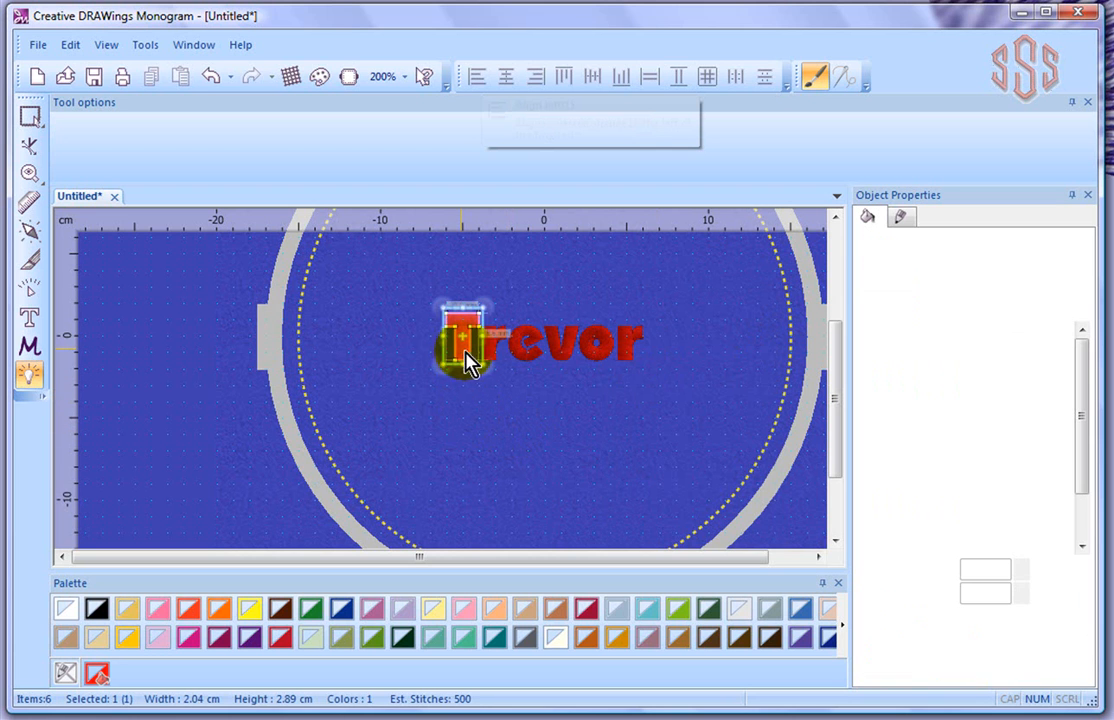
{"action": "left_click", "coordinate": [495, 358]}
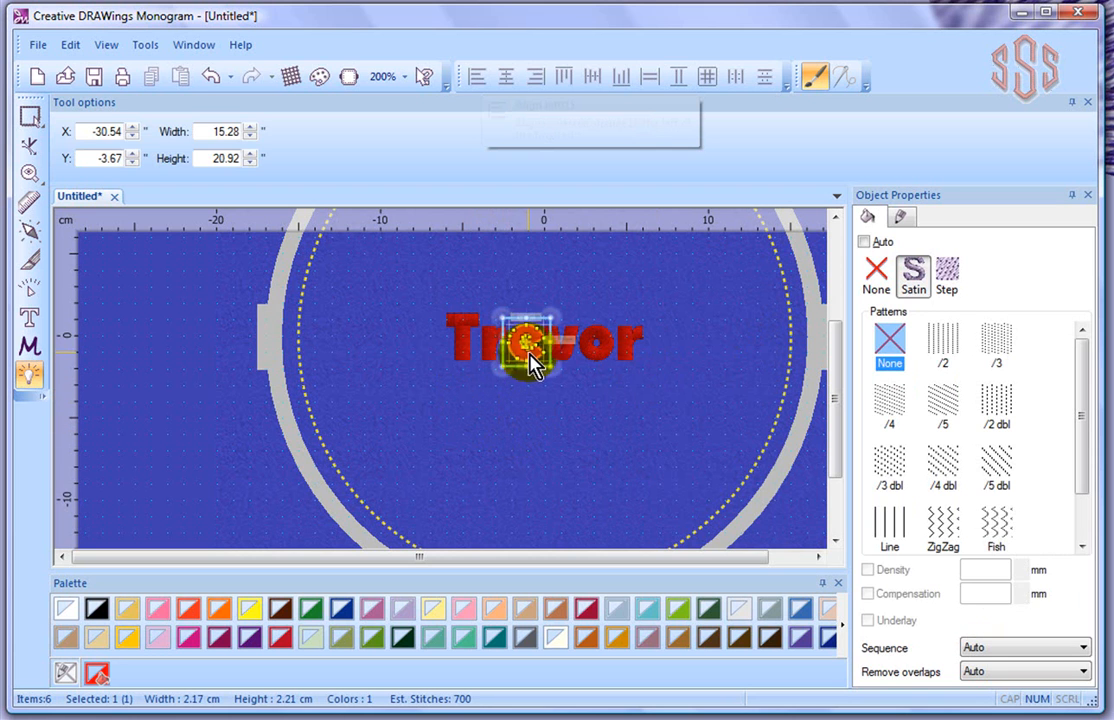
{"action": "left_click", "coordinate": [530, 405]}
- Spread out the T, first r, e and v by moving each one leftward to a different height
{"action": "scroll", "coordinate": [530, 405], "scroll_direction": "up", "scroll_amount": 1}
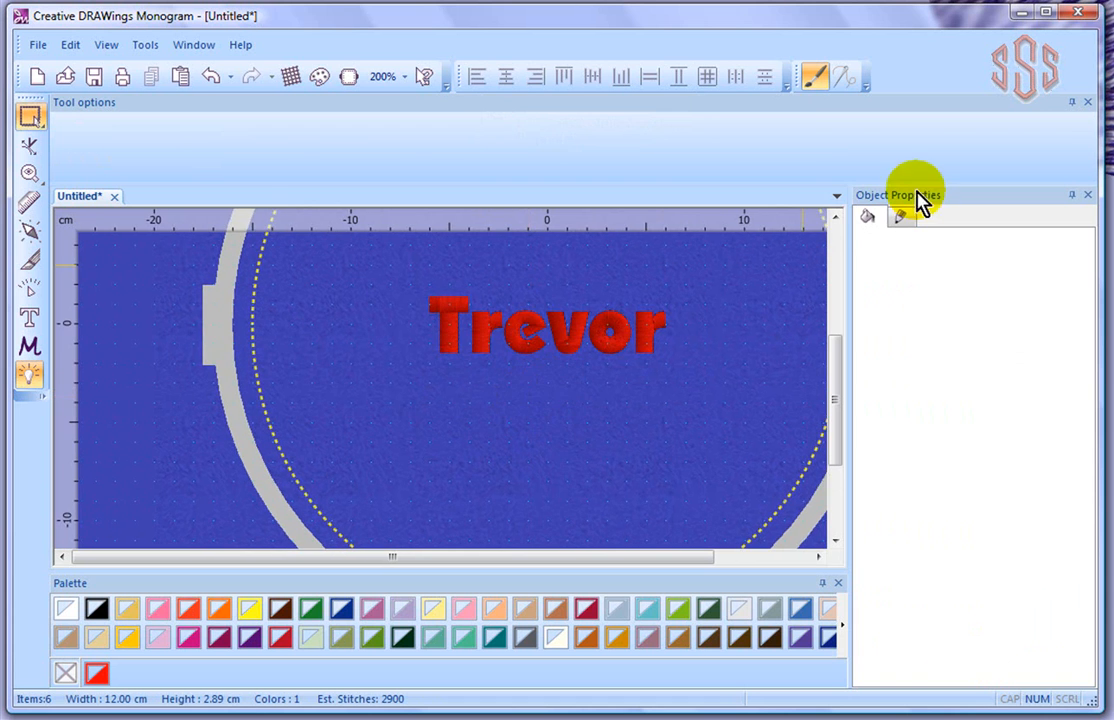
{"action": "scroll", "coordinate": [714, 268], "scroll_direction": "up", "scroll_amount": 2}
{"action": "scroll", "coordinate": [716, 405], "scroll_direction": "up", "scroll_amount": 1}
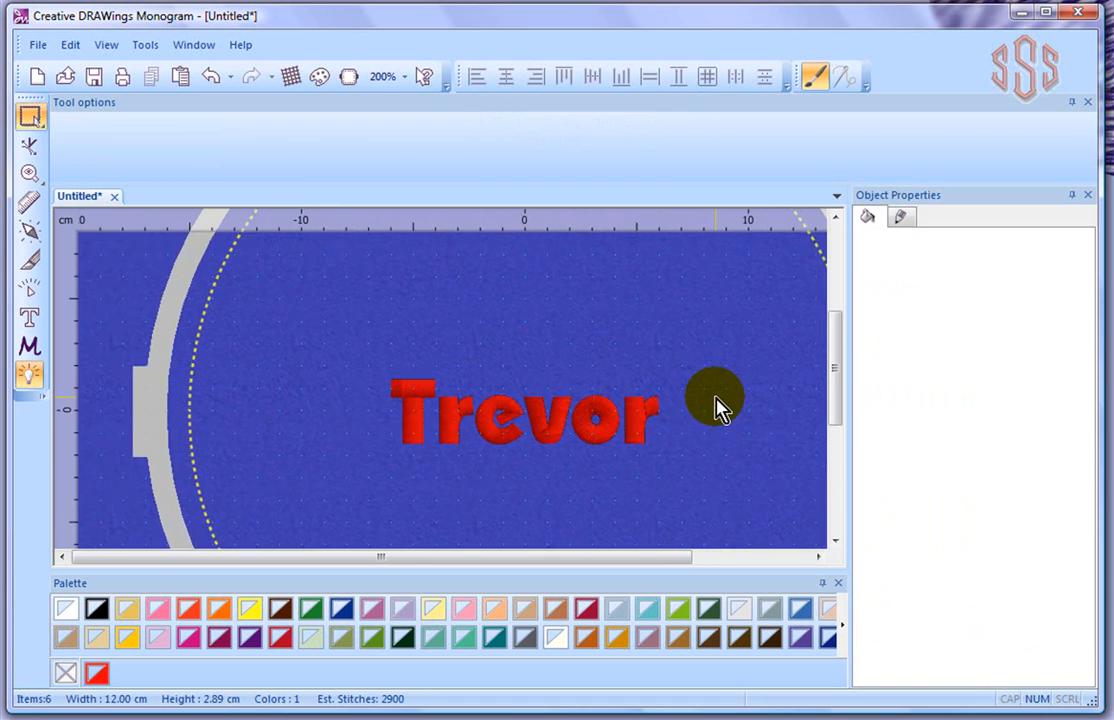
{"action": "scroll", "coordinate": [716, 405], "scroll_direction": "up", "scroll_amount": 1}
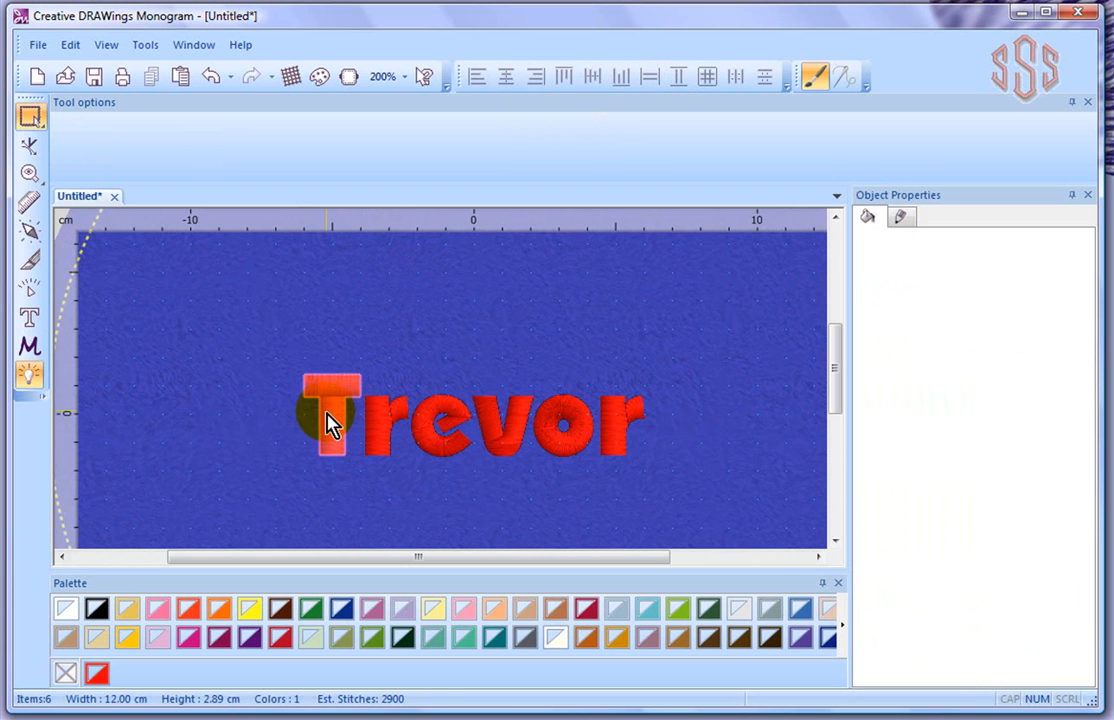
{"action": "left_click_drag", "start_coordinate": [335, 413], "coordinate": [212, 409]}
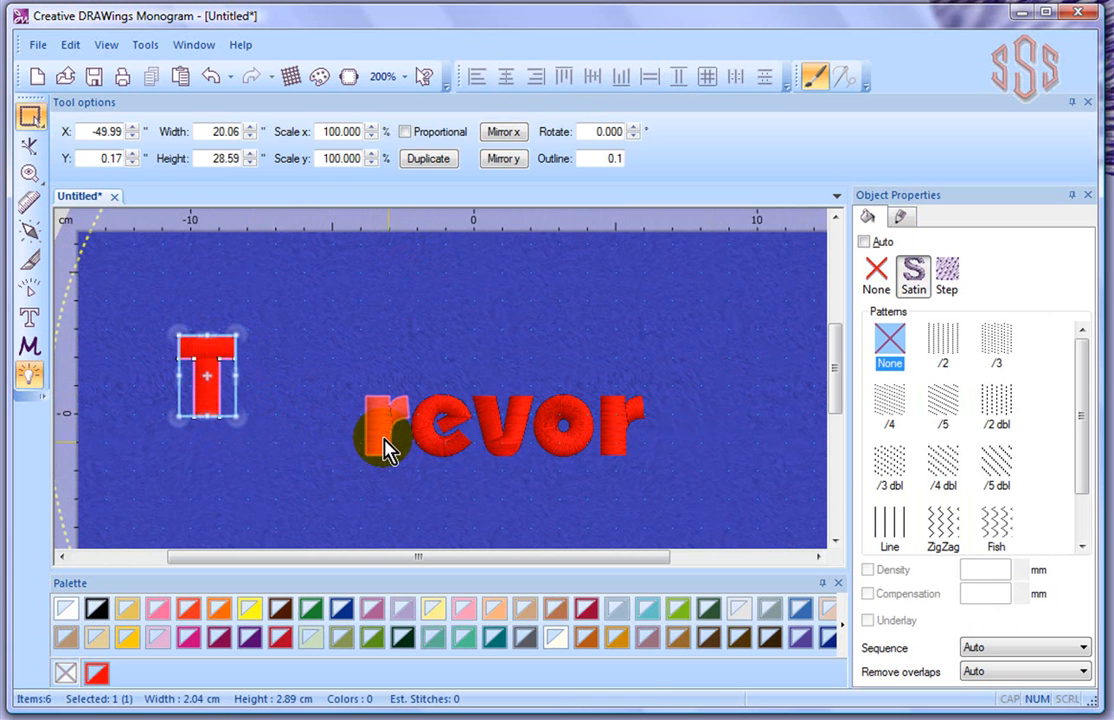
{"action": "left_click_drag", "start_coordinate": [385, 448], "coordinate": [278, 432]}
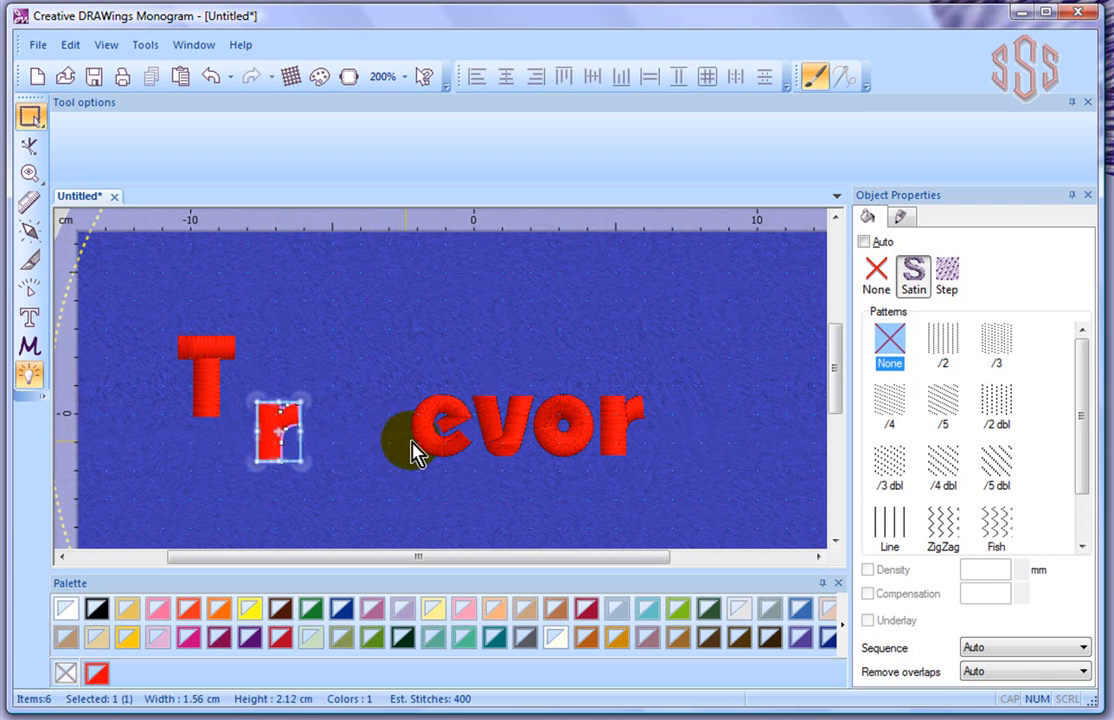
{"action": "left_click", "coordinate": [433, 455]}
{"action": "left_click_drag", "start_coordinate": [422, 433], "coordinate": [350, 384]}
{"action": "left_click", "coordinate": [506, 450]}
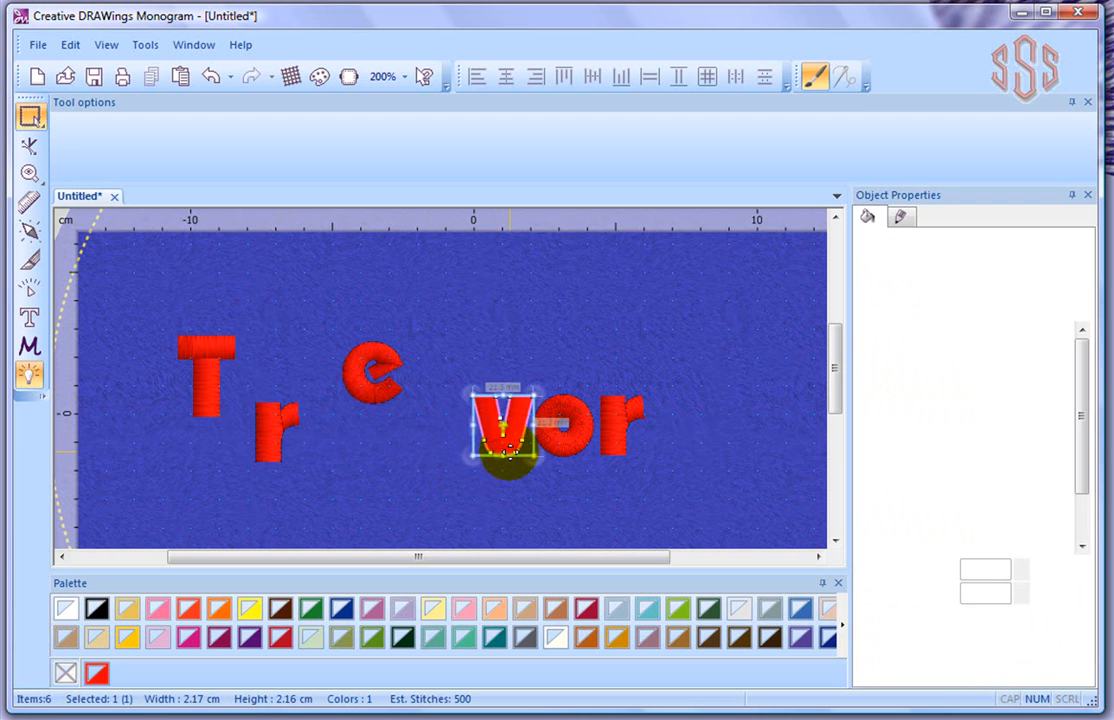
{"action": "left_click_drag", "start_coordinate": [513, 458], "coordinate": [462, 440]}
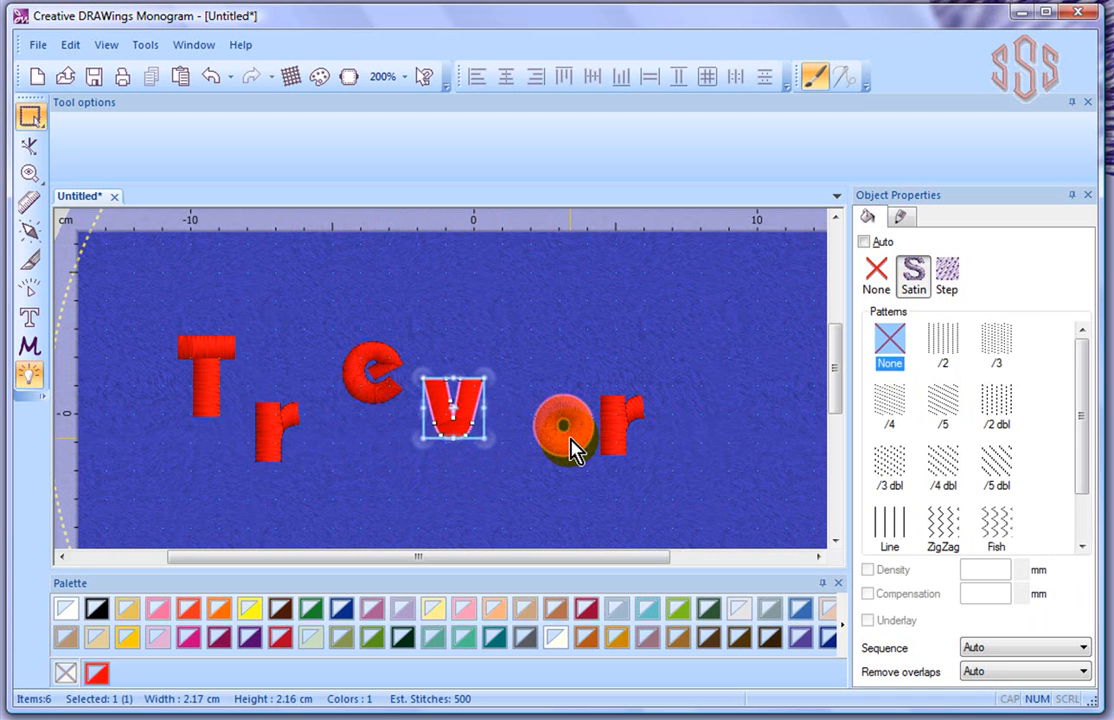
{"action": "left_click", "coordinate": [552, 355]}
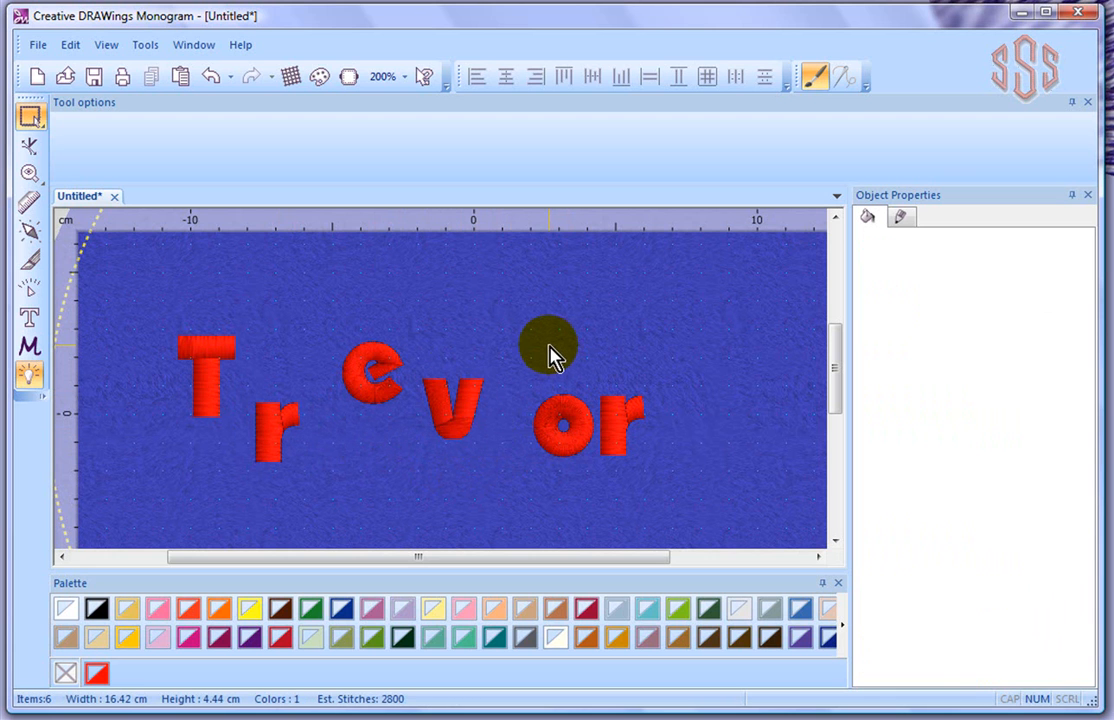
- Align the T, first r and e to the e by their tops, then bottoms, and finally by their centers horizontally
{"action": "left_click_drag", "start_coordinate": [100, 292], "coordinate": [421, 497]}
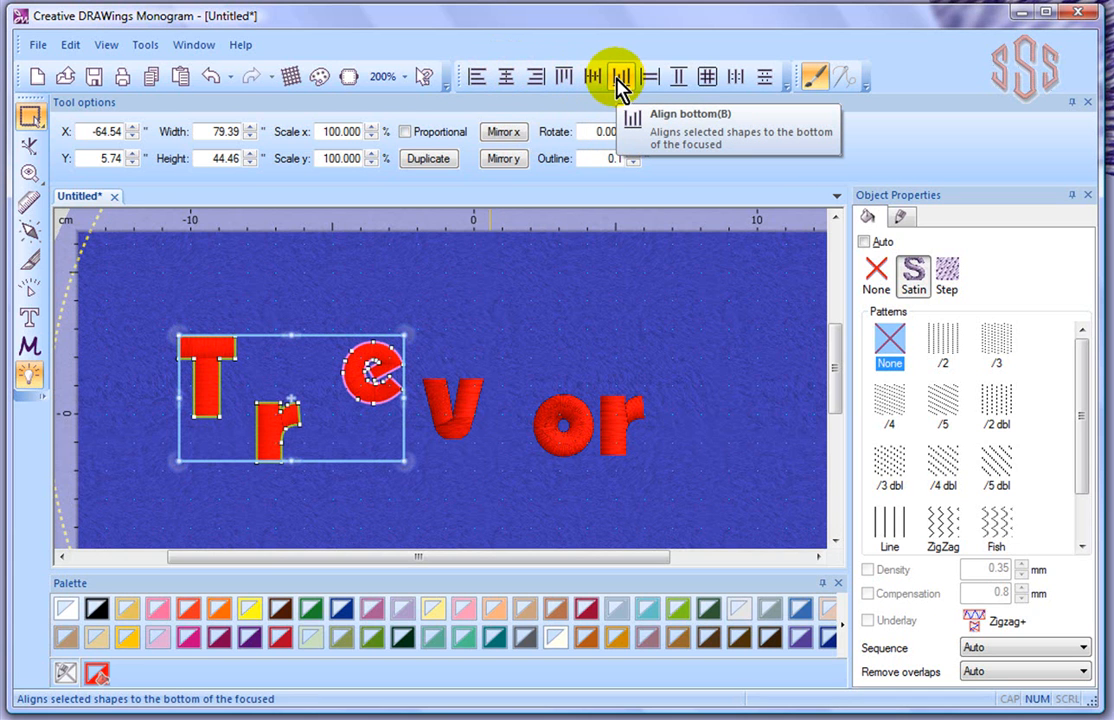
{"action": "left_click", "coordinate": [566, 80]}
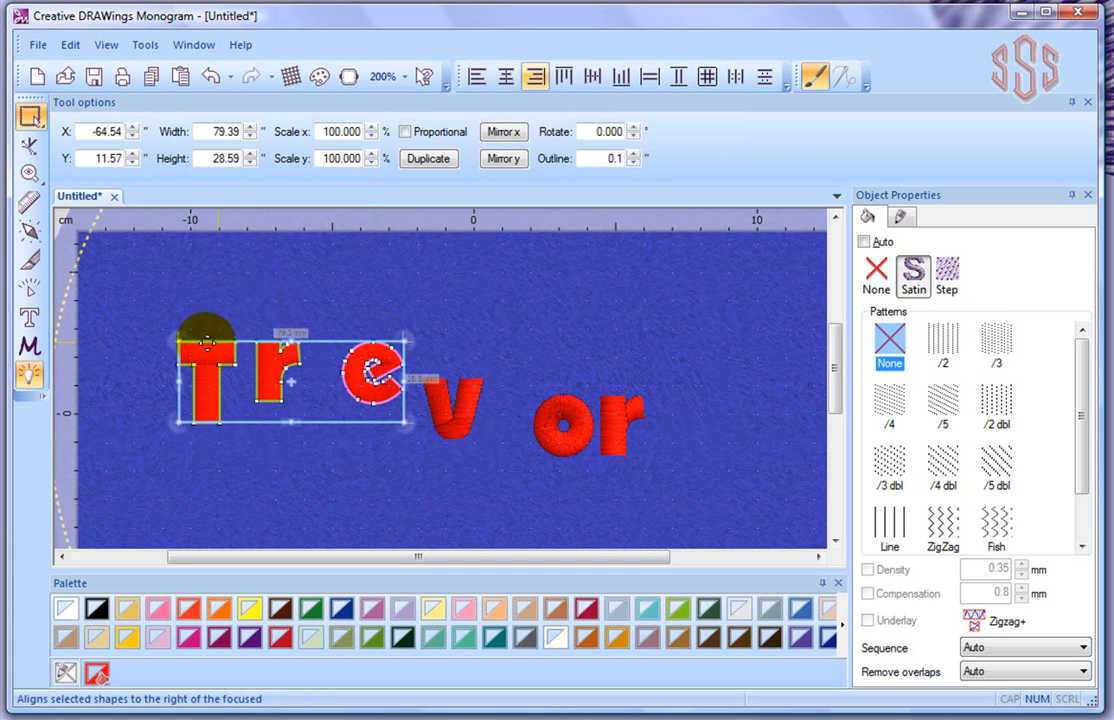
{"action": "left_click", "coordinate": [621, 78]}
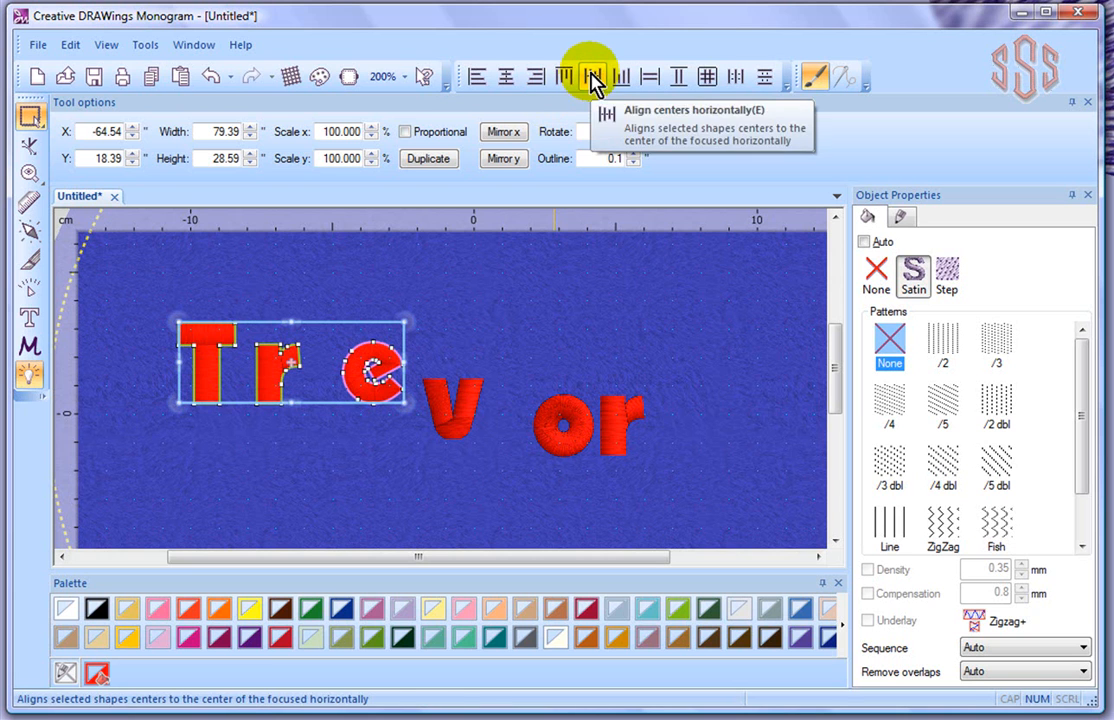
{"action": "left_click", "coordinate": [593, 79]}
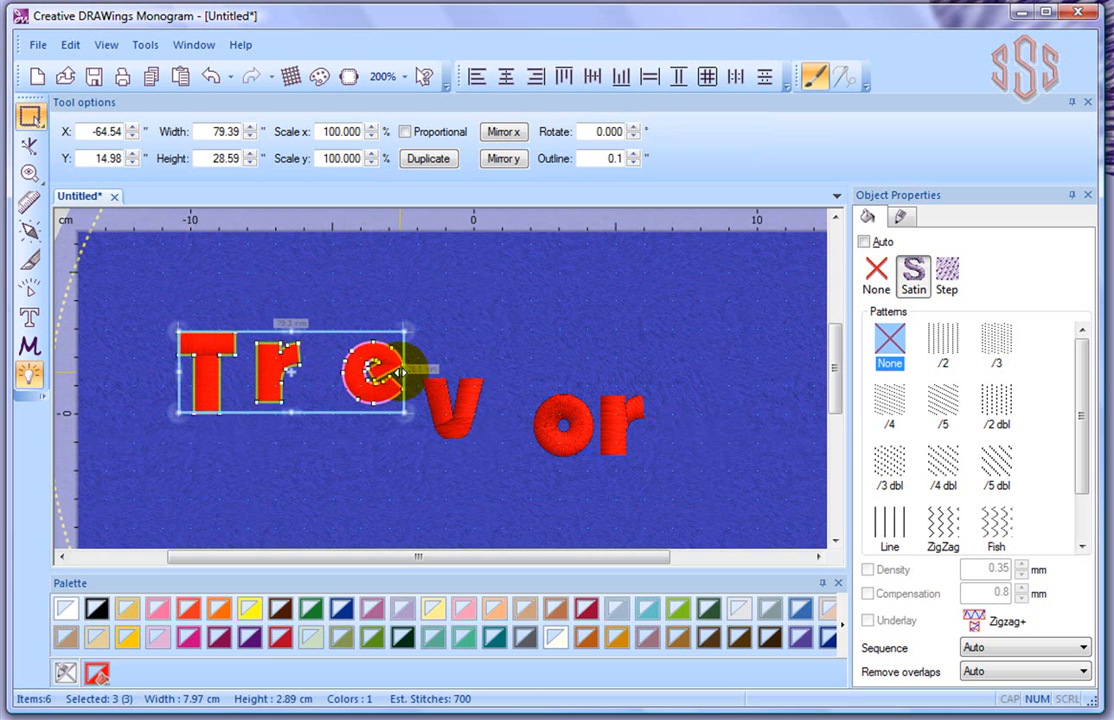
- Try left-aligning and right-aligning the T, first r and e, undoing each alignment
{"action": "left_click", "coordinate": [477, 79]}
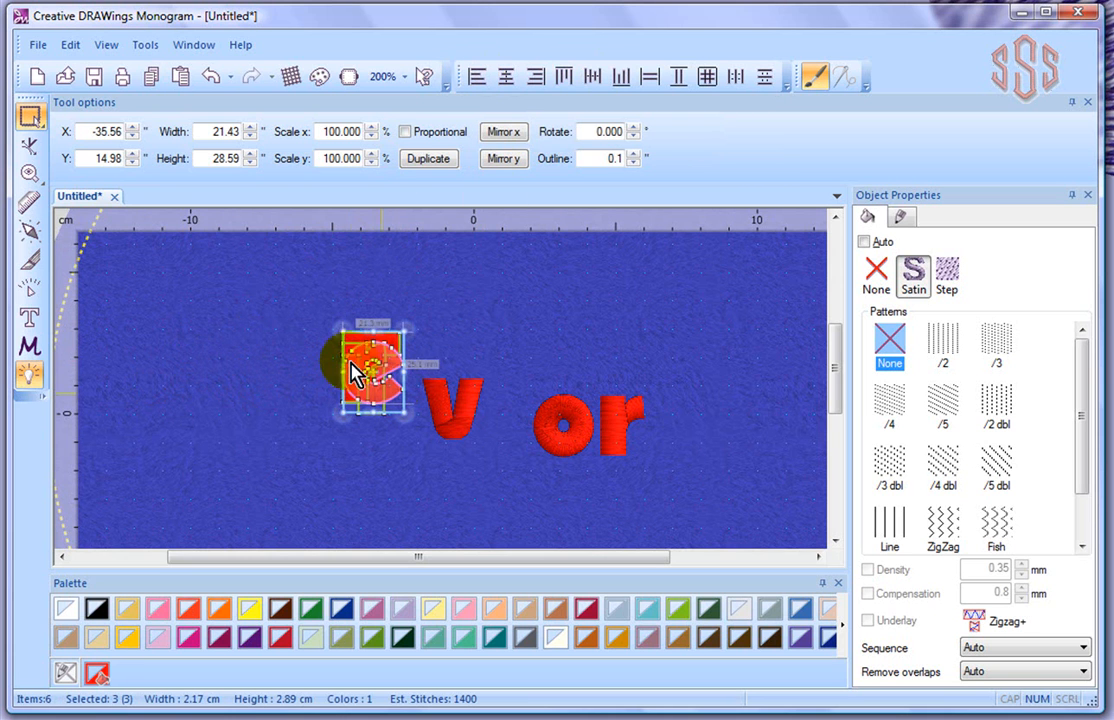
{"action": "left_click", "coordinate": [210, 78]}
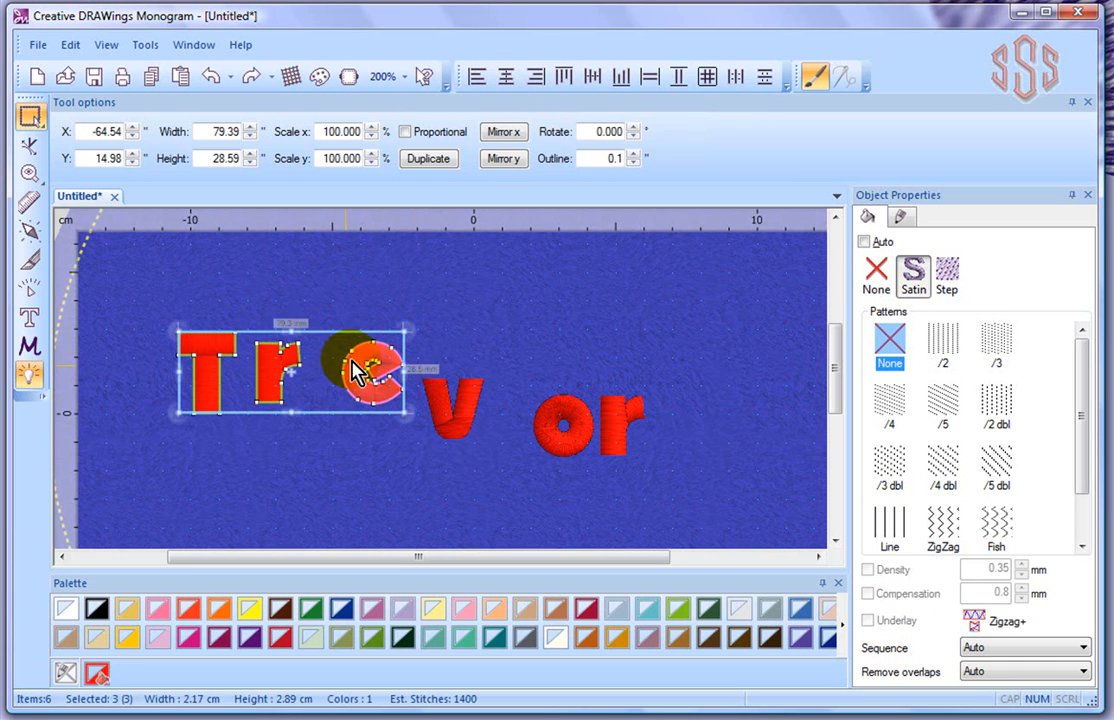
{"action": "left_click", "coordinate": [533, 80]}
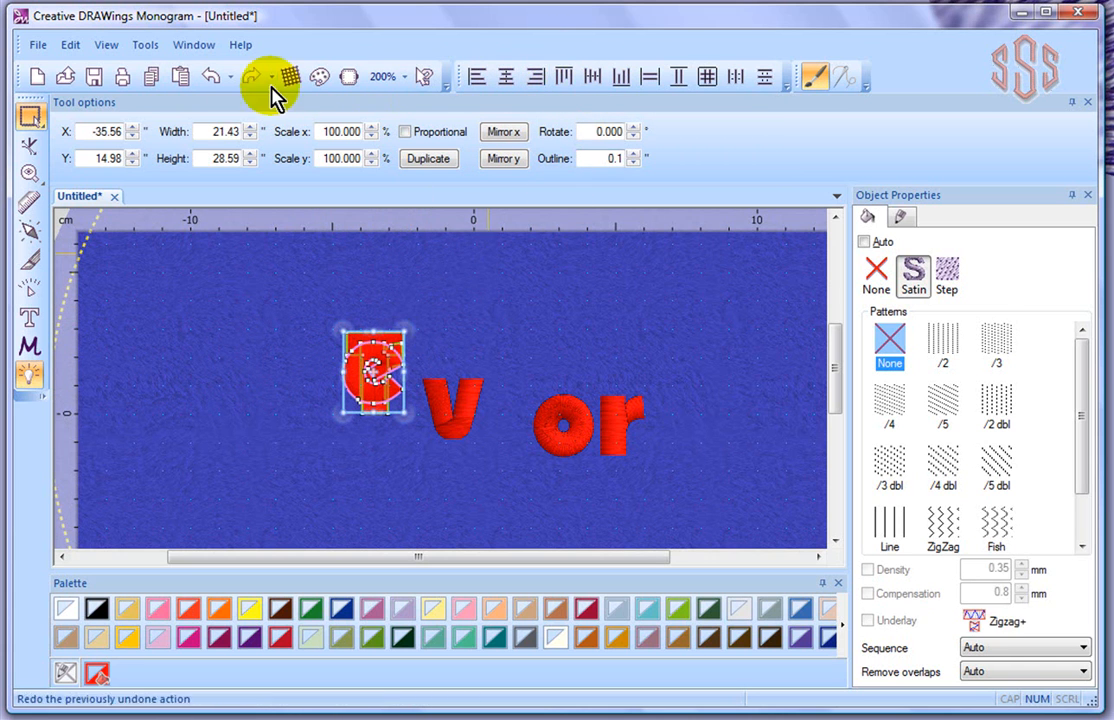
{"action": "left_click", "coordinate": [211, 78]}
- Move the first r and the e below the T to form a rough vertical column
{"action": "left_click", "coordinate": [283, 480]}
{"action": "left_click_drag", "start_coordinate": [271, 370], "coordinate": [219, 458]}
{"action": "left_click", "coordinate": [261, 382]}
{"action": "mouse_move", "coordinate": [260, 399]}
{"action": "left_mouse_down"}
{"action": "mouse_move", "coordinate": [257, 449]}
{"action": "mouse_move", "coordinate": [207, 476]}
{"action": "left_mouse_up"}
{"action": "left_click", "coordinate": [375, 405]}
{"action": "left_click_drag", "start_coordinate": [375, 405], "coordinate": [249, 480]}
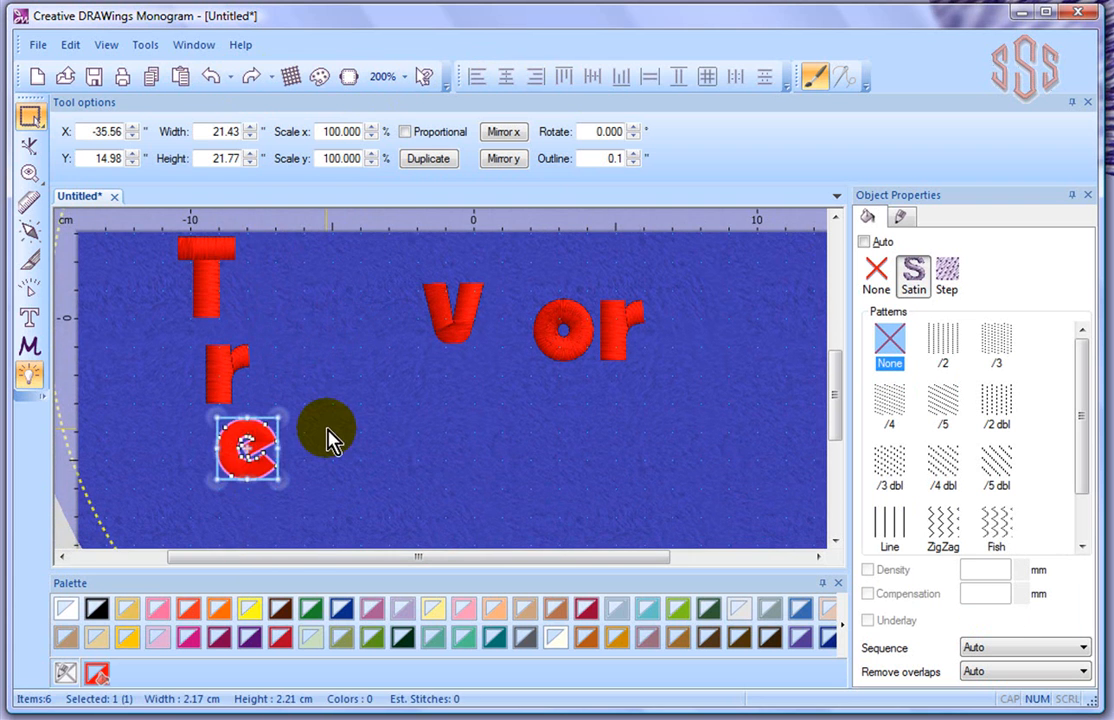
{"action": "left_click", "coordinate": [330, 438]}
- Align the stacked T, r and e vertically by their centers
{"action": "scroll", "coordinate": [330, 438], "scroll_direction": "down", "scroll_amount": 1}
{"action": "left_click_drag", "start_coordinate": [167, 245], "coordinate": [318, 500]}
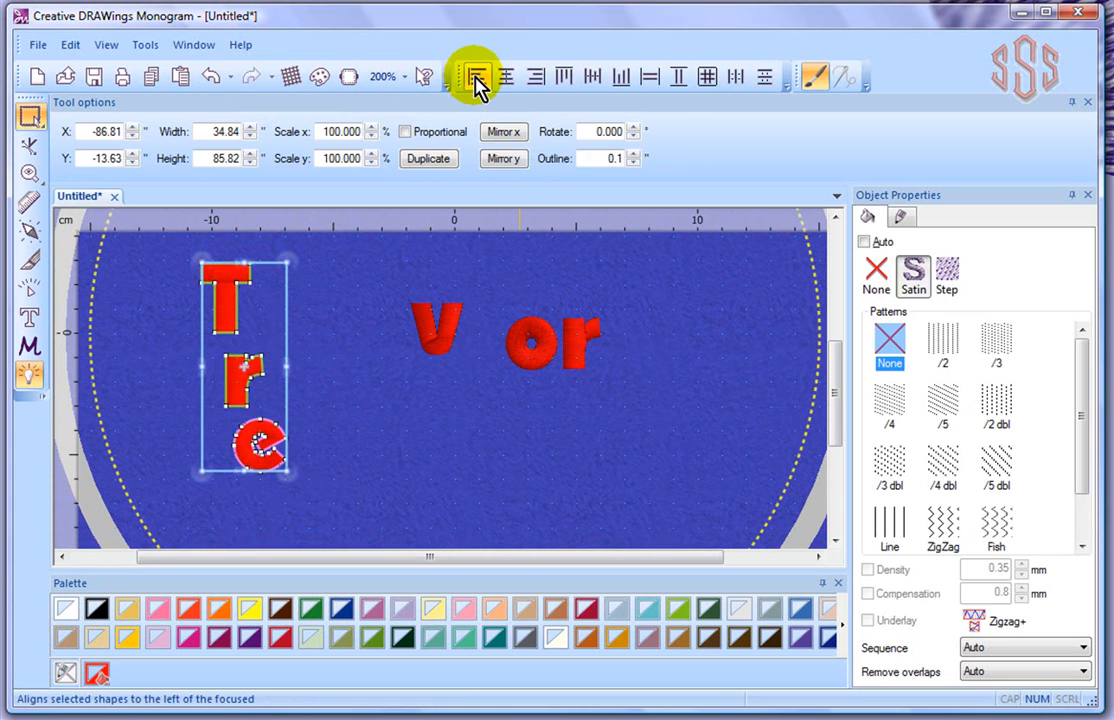
{"action": "left_click", "coordinate": [476, 77]}
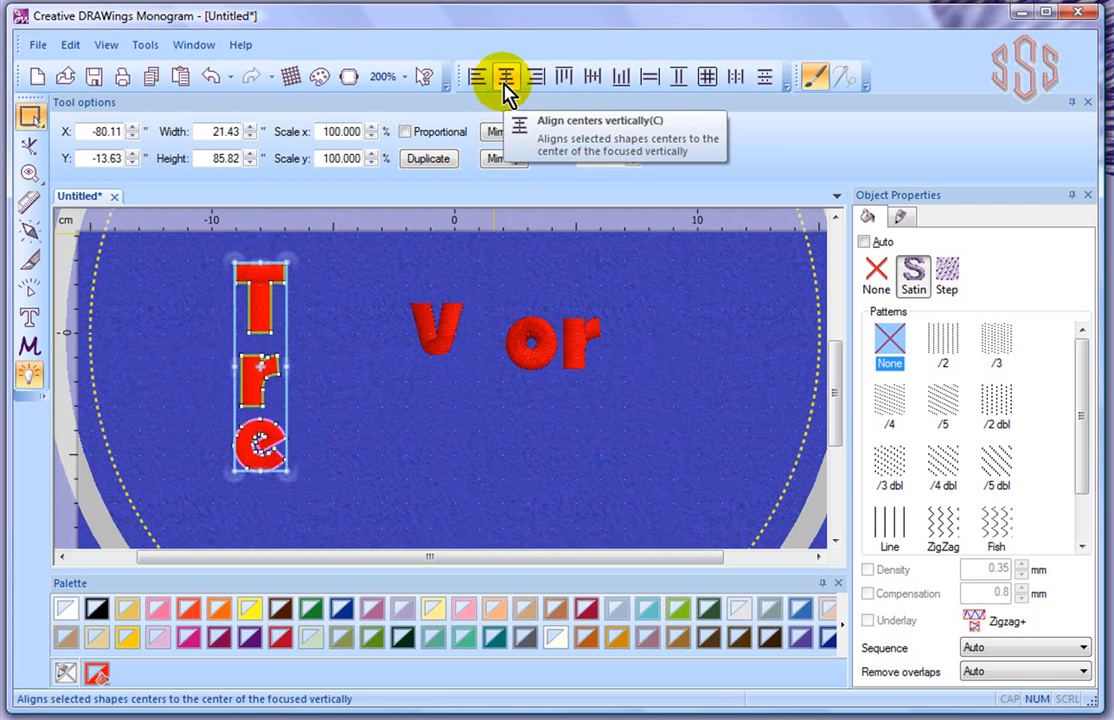
- Try aligning the centers of the stacked T, r and e horizontally, and undo that alignment
{"action": "left_click", "coordinate": [593, 88]}
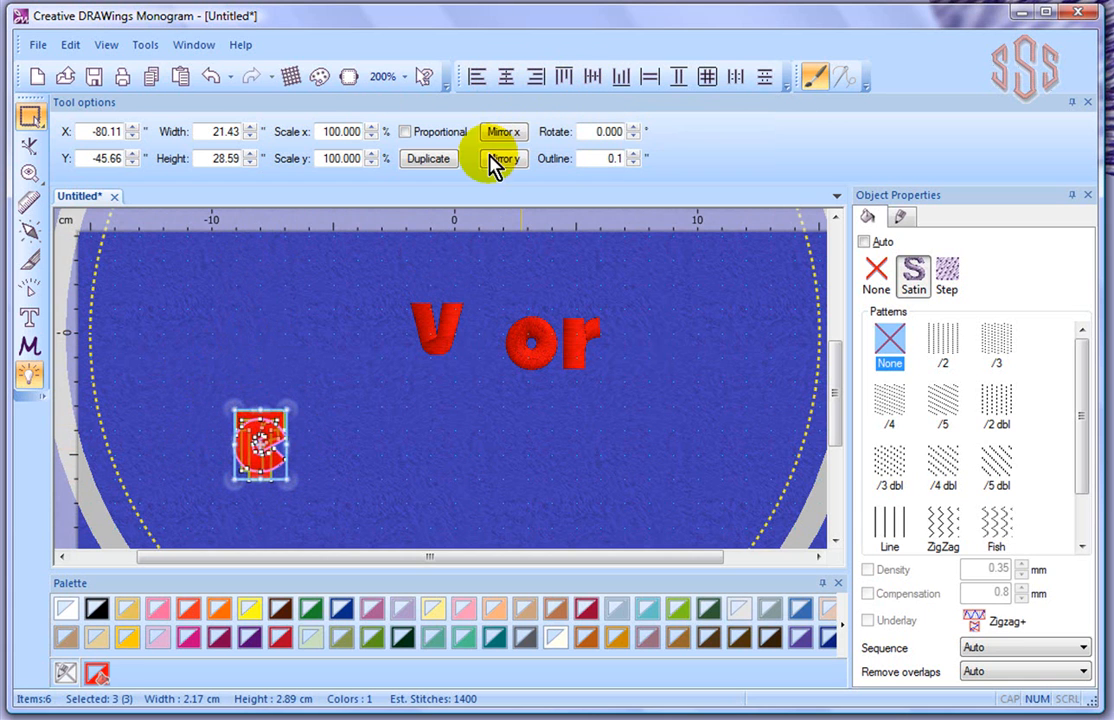
{"action": "left_click", "coordinate": [212, 82]}
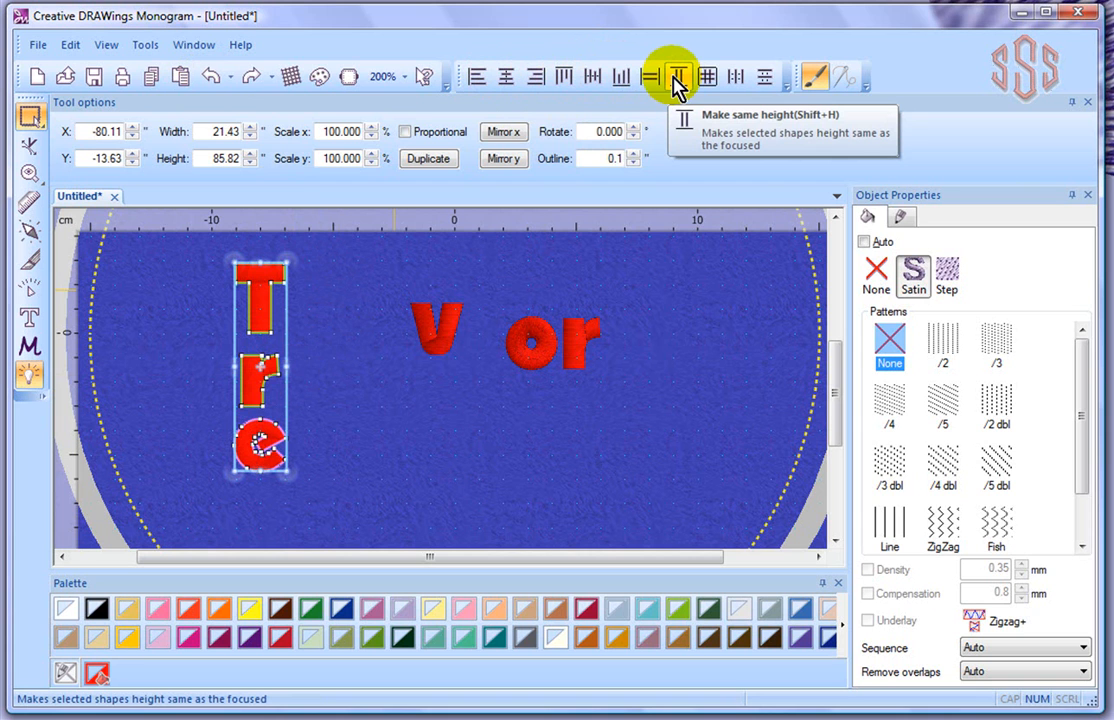
- Stretch the o downward to a height of about 37 mm and move the final r slightly away from it
{"action": "left_click", "coordinate": [541, 372]}
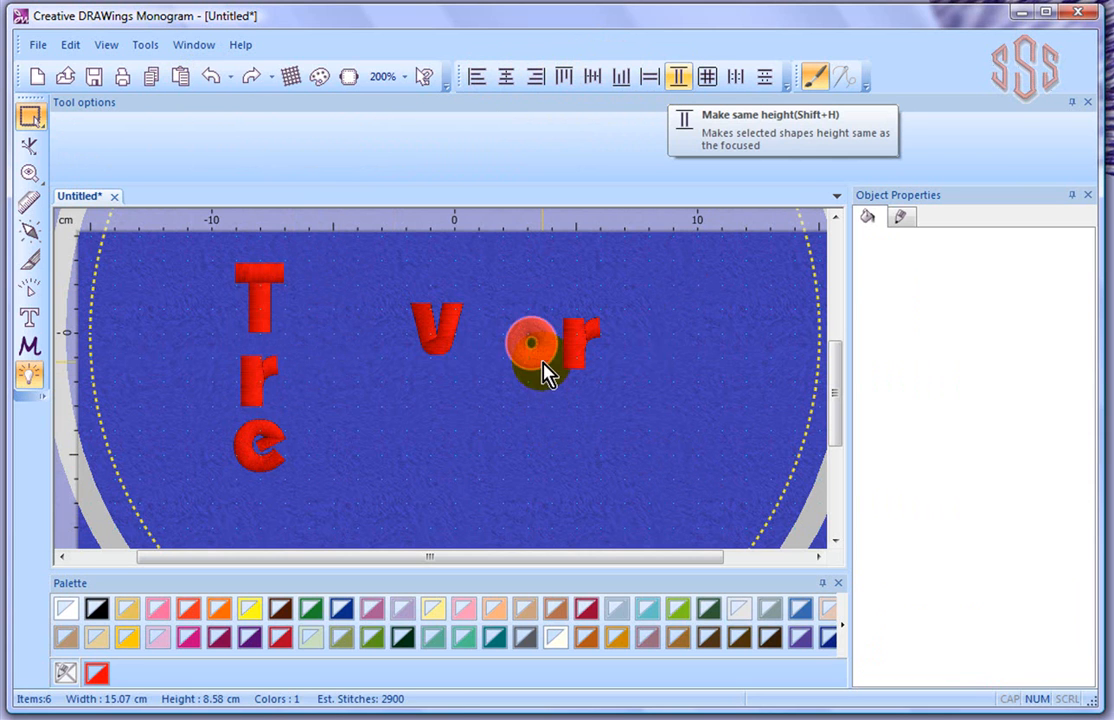
{"action": "left_click_drag", "start_coordinate": [531, 369], "coordinate": [531, 405]}
{"action": "left_click", "coordinate": [576, 364]}
{"action": "left_click_drag", "start_coordinate": [576, 364], "coordinate": [597, 368]}
- Make the final r the same height as the stretched o
{"action": "left_click_drag", "start_coordinate": [475, 308], "coordinate": [672, 435]}
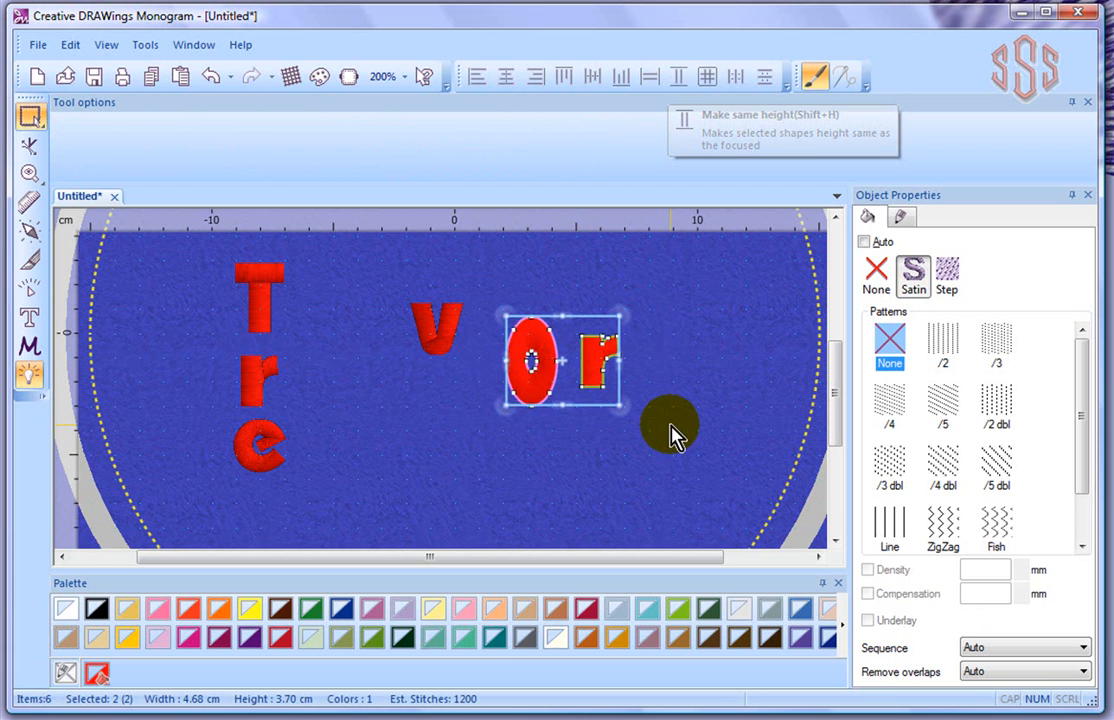
{"action": "left_click", "coordinate": [678, 80]}
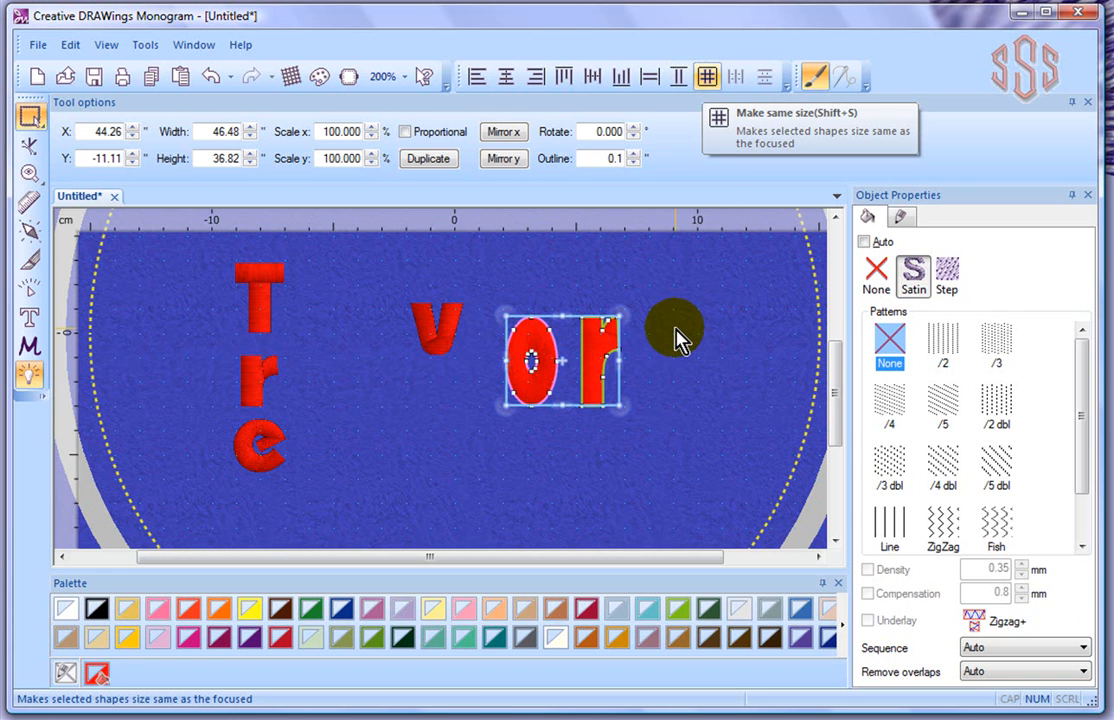
{"action": "left_click", "coordinate": [562, 398]}
- Widen the o leftward to about 33 mm and stretch the final r downward to about 52 mm tall
{"action": "left_click", "coordinate": [550, 390]}
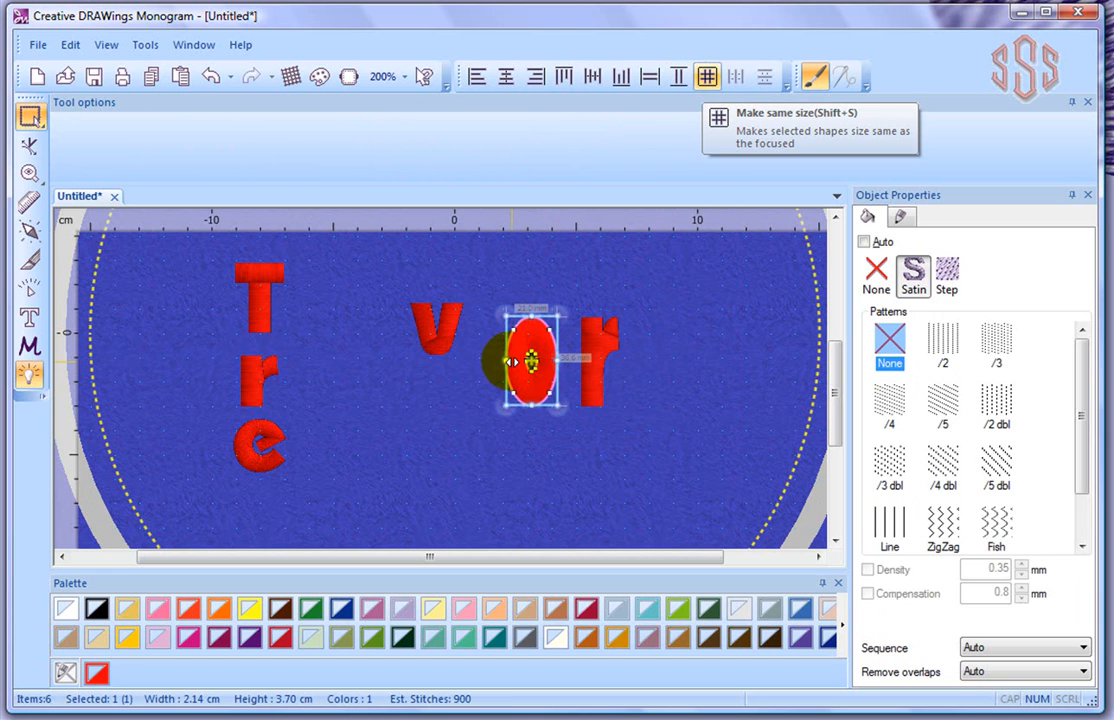
{"action": "left_click_drag", "start_coordinate": [508, 361], "coordinate": [478, 361]}
{"action": "left_click", "coordinate": [597, 383]}
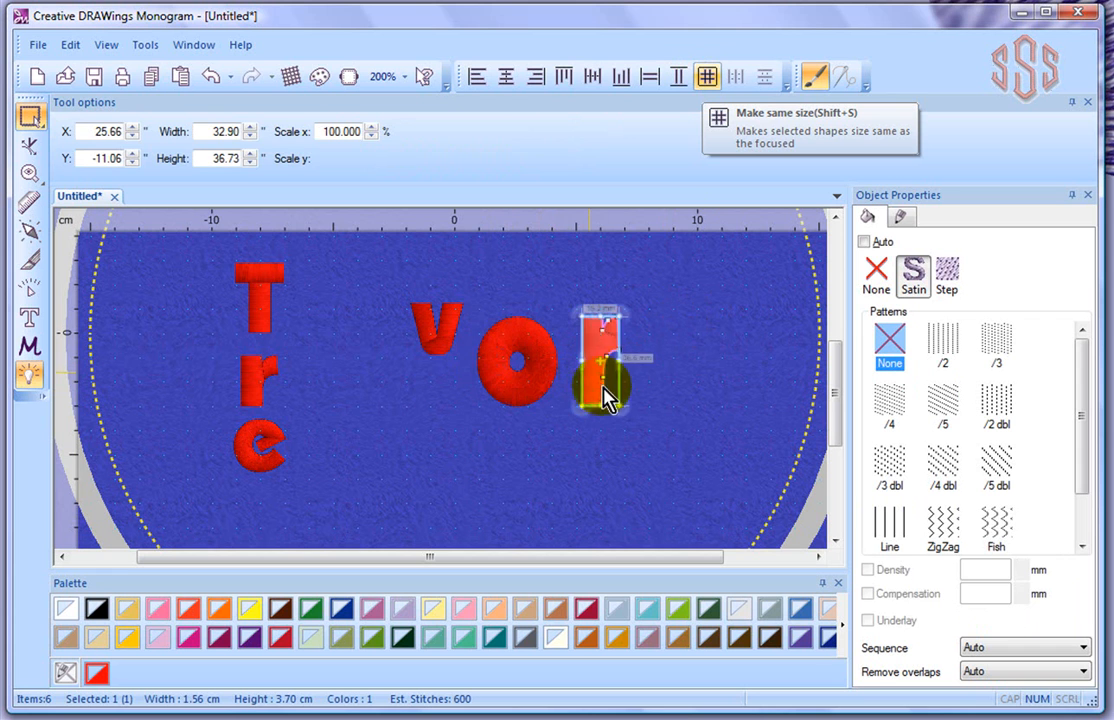
{"action": "left_click_drag", "start_coordinate": [600, 407], "coordinate": [592, 440]}
- Select the widened o and the final r together, with the r as the focused shape
{"action": "left_click", "coordinate": [689, 303]}
{"action": "left_click_drag", "start_coordinate": [510, 410], "coordinate": [465, 477]}
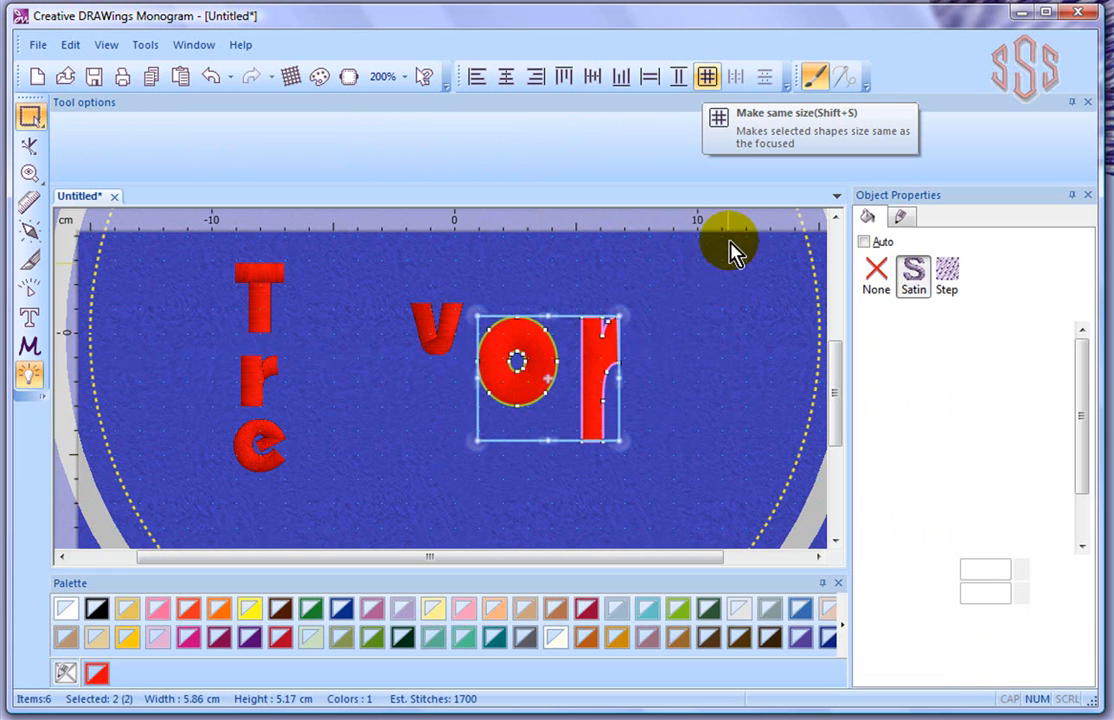